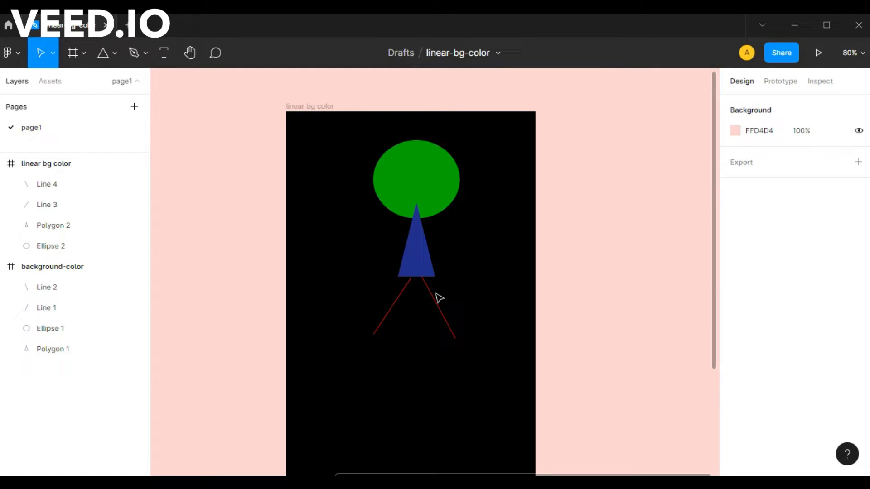
Change the fill of the green ellipse in the linear bg color frame from Solid to a Linear gradient
{"action": "left_click", "coordinate": [420, 180]}
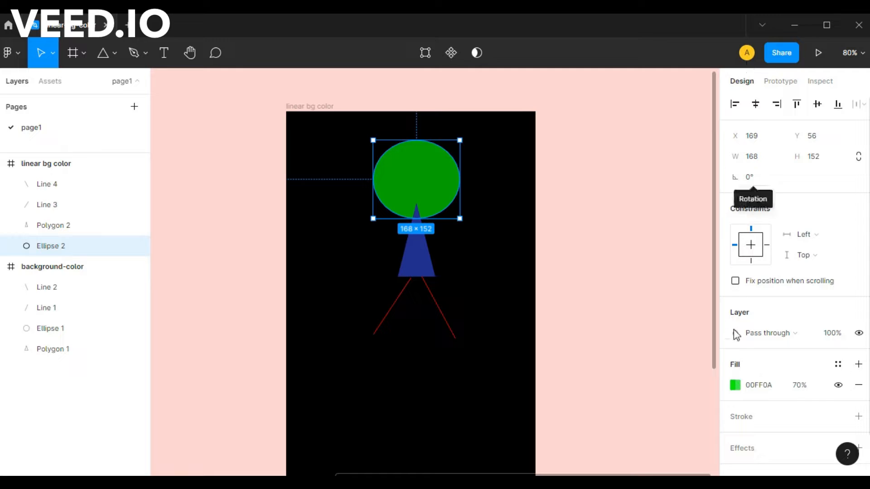
{"action": "left_click", "coordinate": [737, 385]}
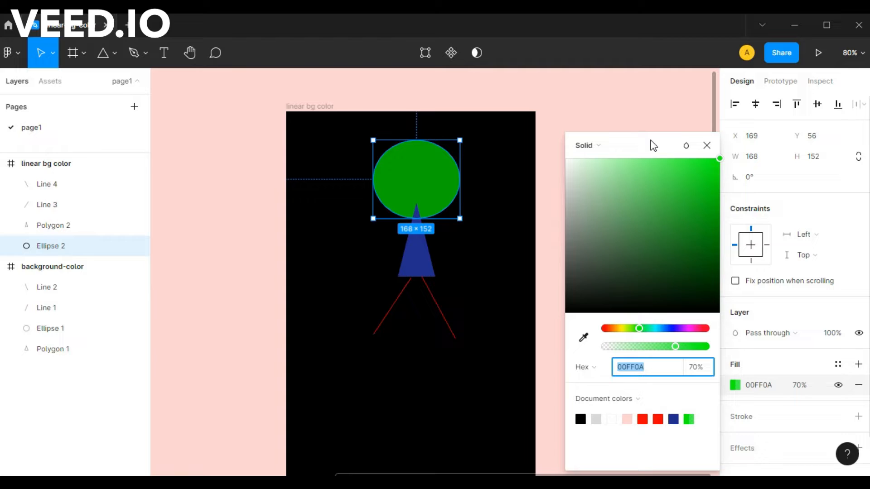
{"action": "left_click_drag", "start_coordinate": [651, 147], "coordinate": [643, 128]}
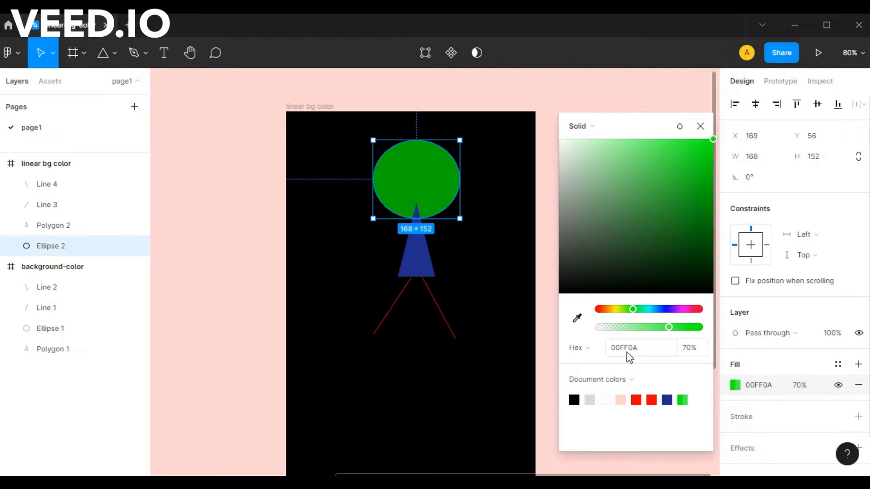
{"action": "left_click", "coordinate": [589, 127]}
{"action": "left_click", "coordinate": [588, 125]}
{"action": "left_click", "coordinate": [597, 130]}
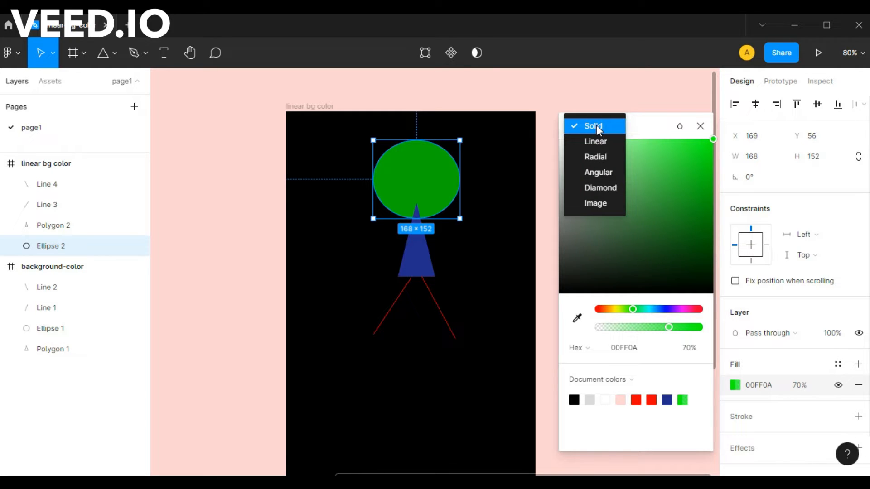
{"action": "left_click", "coordinate": [595, 141]}
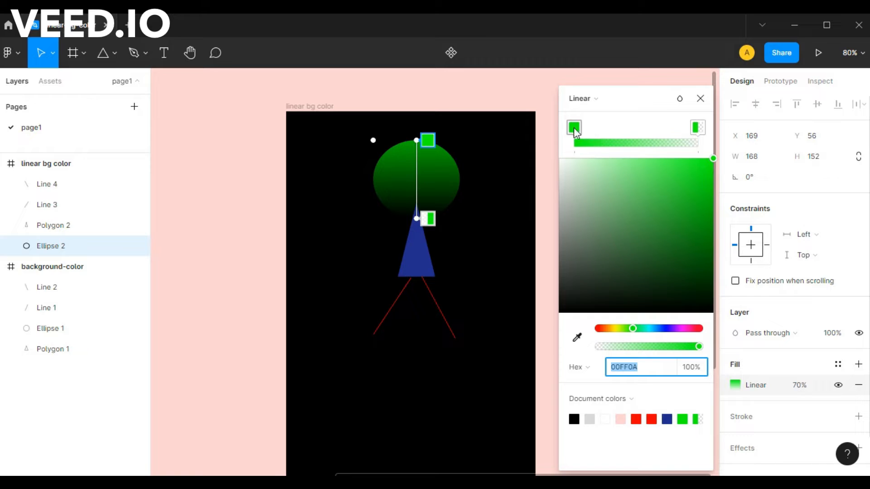
Recolour the start stop of the ellipse's linear gradient to red FF0000
{"action": "mouse_move", "coordinate": [575, 131]}
{"action": "left_mouse_down"}
{"action": "mouse_move", "coordinate": [606, 129]}
{"action": "mouse_move", "coordinate": [580, 130]}
{"action": "left_mouse_up"}
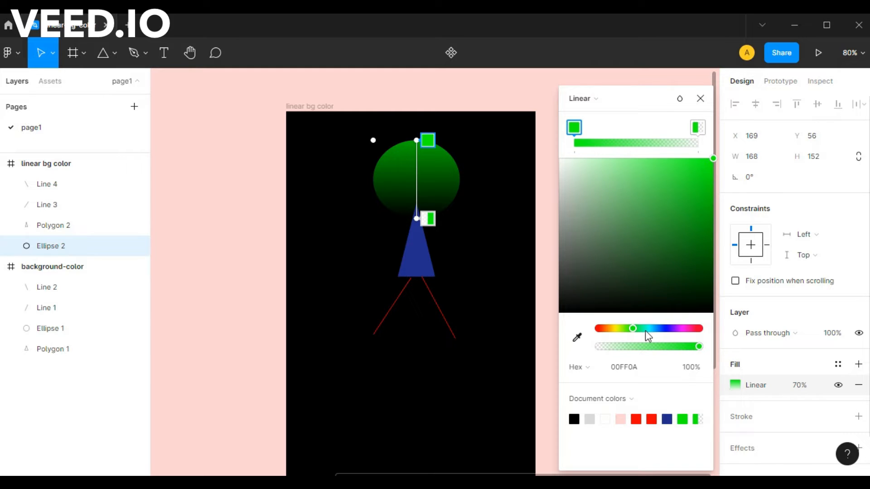
{"action": "left_click_drag", "start_coordinate": [638, 328], "coordinate": [585, 331]}
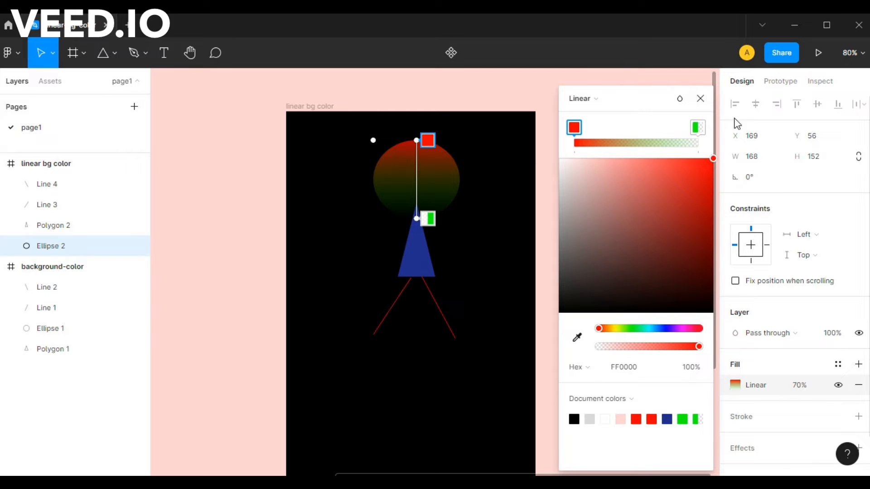
{"action": "left_click", "coordinate": [698, 129]}
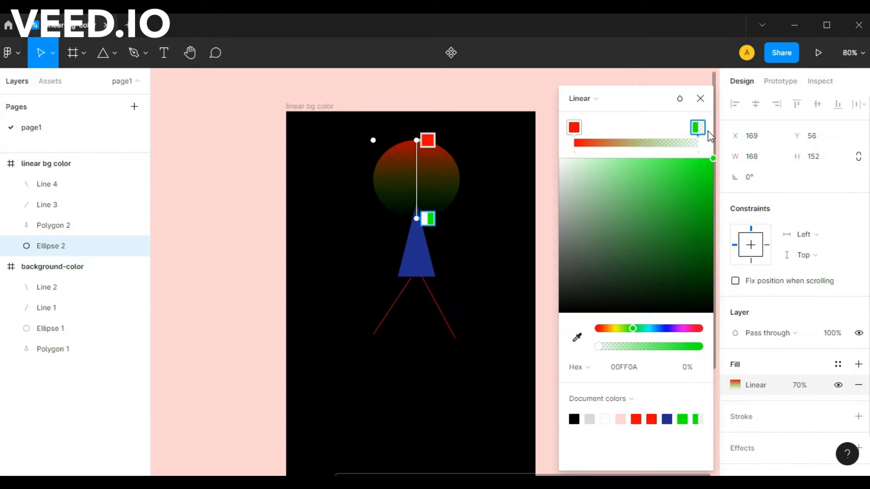
{"action": "left_click", "coordinate": [574, 129]}
{"action": "left_click_drag", "start_coordinate": [669, 187], "coordinate": [735, 157]}
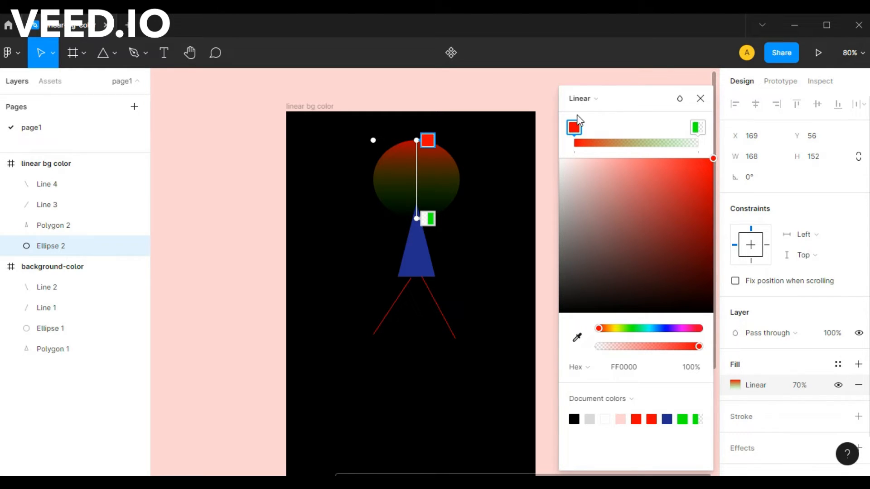
Try blue 000AFF and yellow FAFF00 as the colour of the gradient's end stop
{"action": "left_click", "coordinate": [698, 128]}
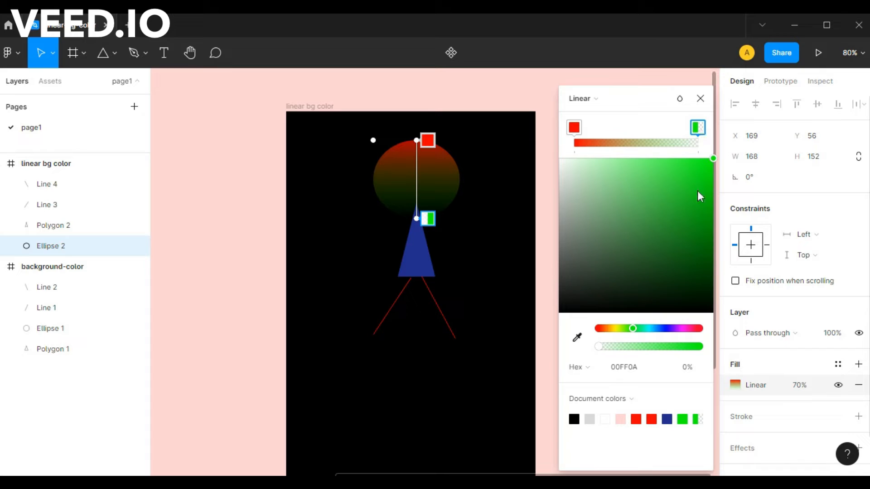
{"action": "left_click", "coordinate": [665, 328]}
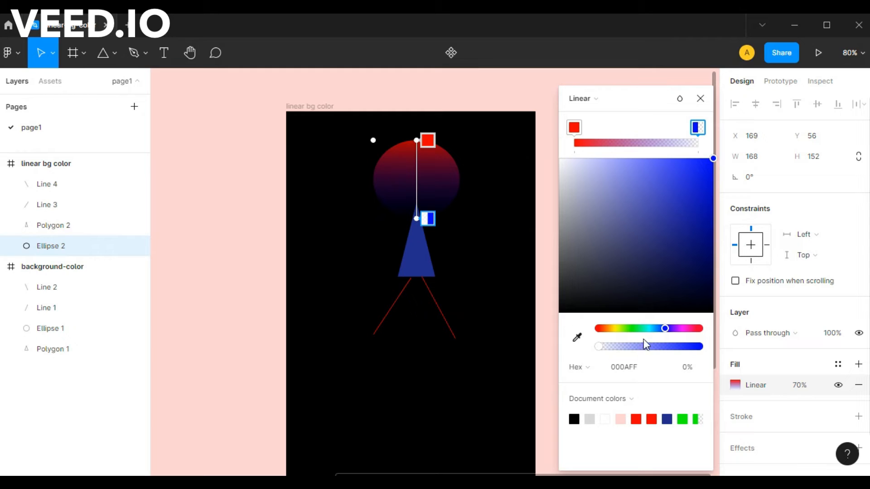
{"action": "left_click", "coordinate": [617, 329]}
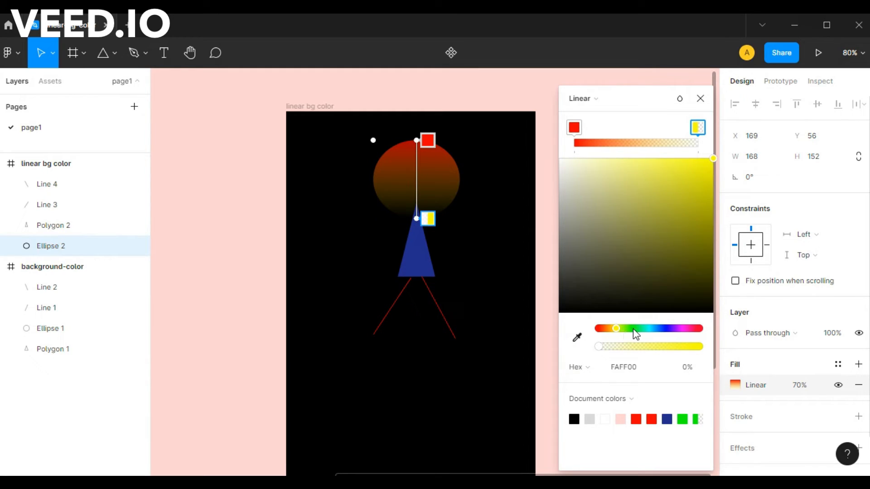
Set the start stop of the ellipse's gradient to light yellow FFF858
{"action": "left_click", "coordinate": [574, 128]}
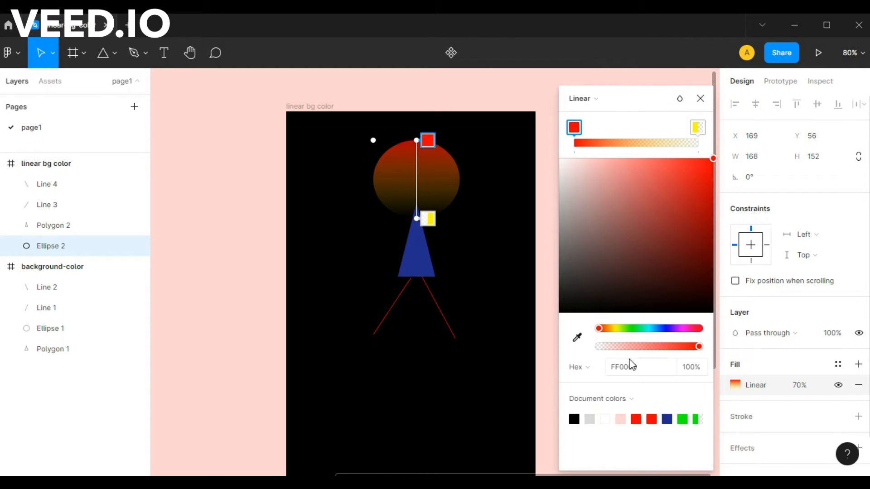
{"action": "left_click", "coordinate": [619, 329]}
{"action": "left_click_drag", "start_coordinate": [619, 329], "coordinate": [614, 330]}
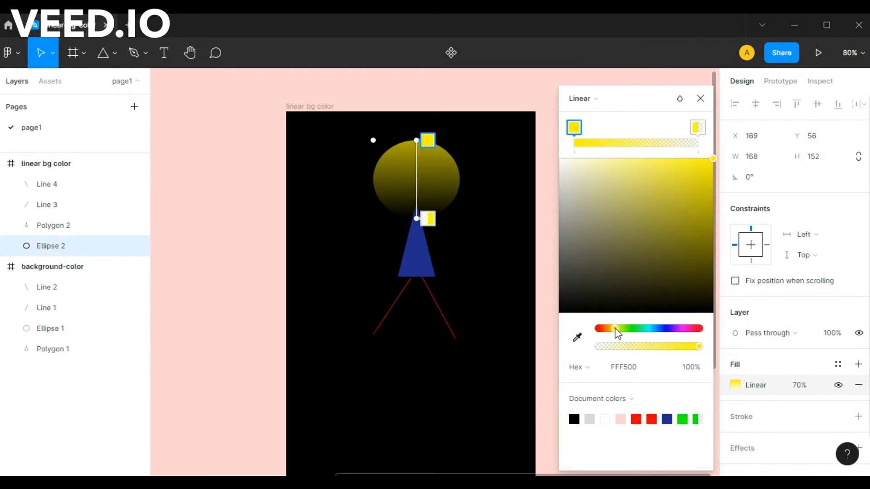
{"action": "left_click_drag", "start_coordinate": [692, 197], "coordinate": [659, 159]}
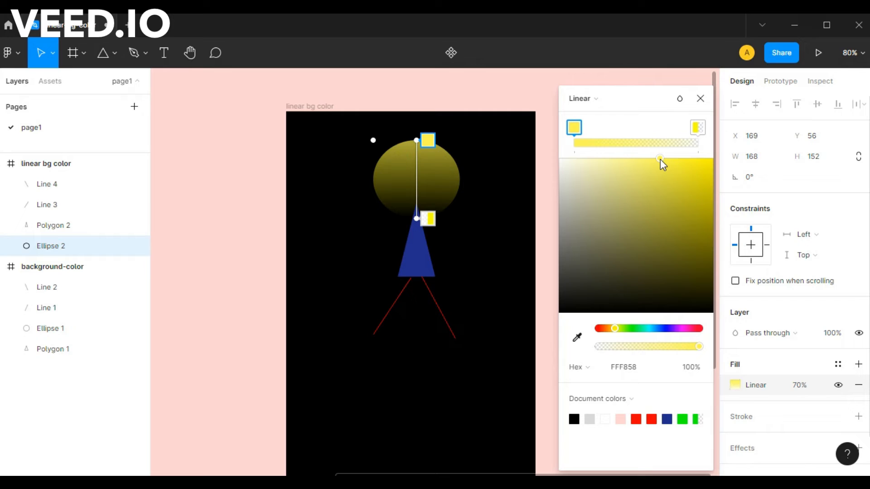
Set the gradient's end stop to green 05FF00 with 100% opacity
{"action": "left_click", "coordinate": [697, 127]}
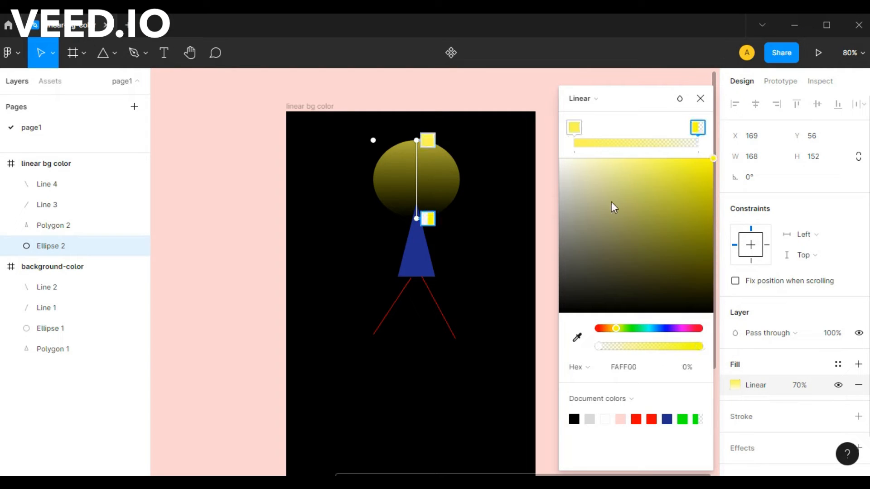
{"action": "left_click", "coordinate": [632, 328]}
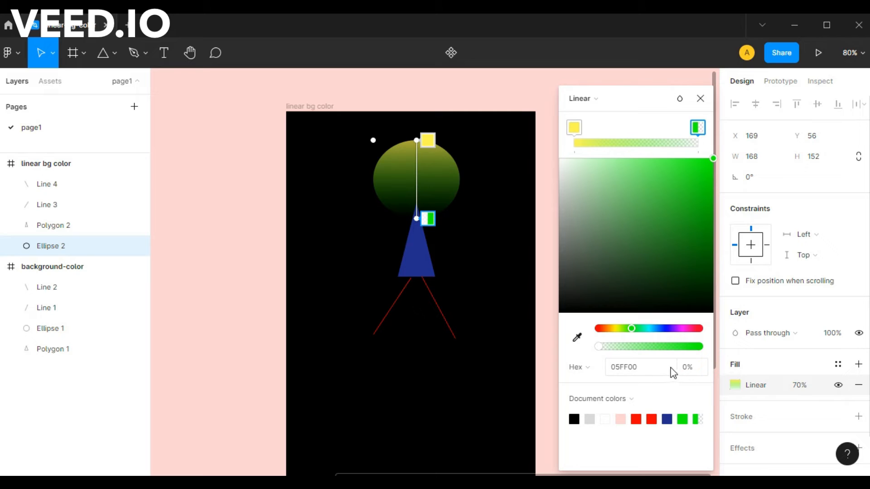
{"action": "left_click", "coordinate": [692, 368]}
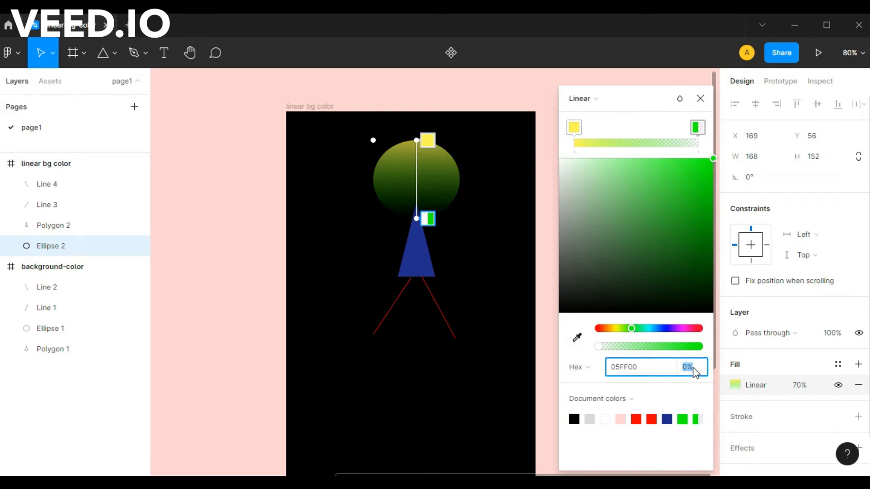
{"action": "type", "text": "100"}
{"action": "key", "text": "Return"}
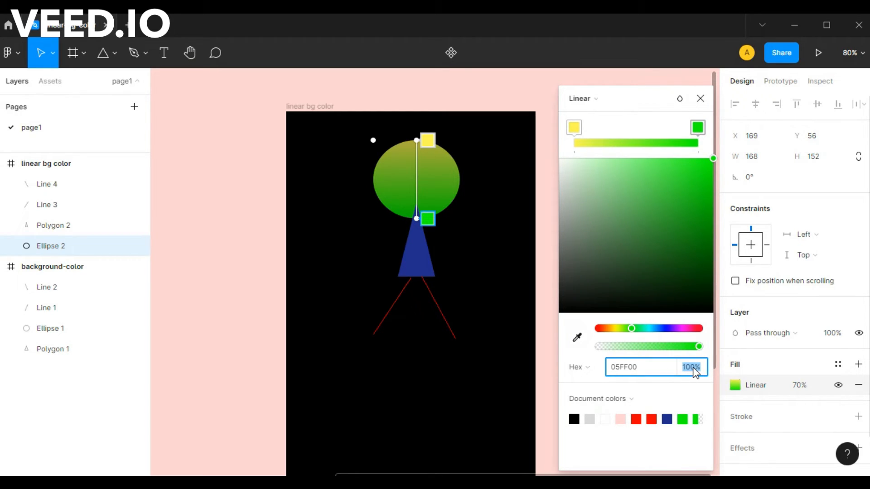
{"action": "left_click", "coordinate": [617, 448]}
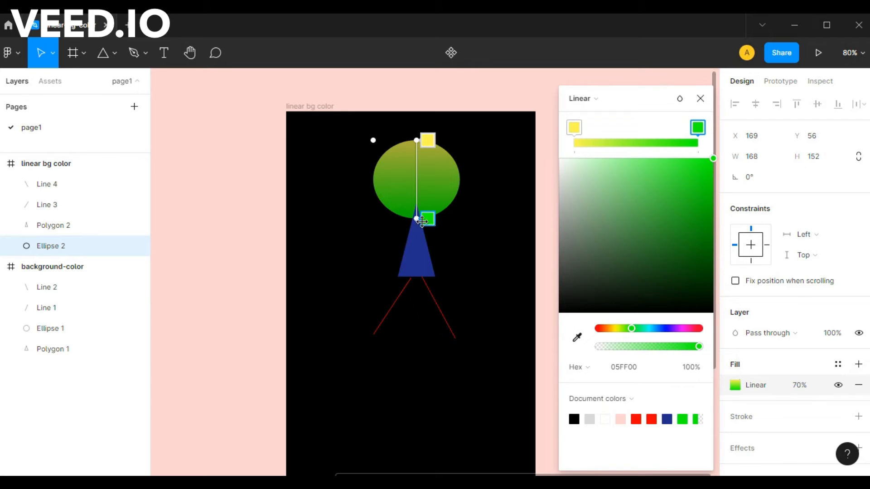
Reorient the ellipse's gradient diagonally, with the yellow end beyond its lower left and the green end beyond its upper right, and finish editing the fill
{"action": "left_click_drag", "start_coordinate": [416, 219], "coordinate": [424, 310]}
{"action": "left_click_drag", "start_coordinate": [419, 142], "coordinate": [405, 116]}
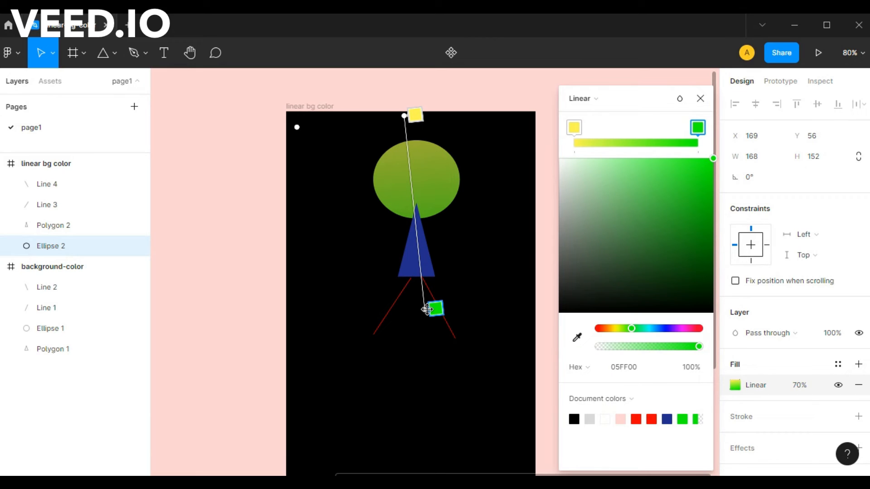
{"action": "left_click_drag", "start_coordinate": [427, 309], "coordinate": [498, 232]}
{"action": "left_click_drag", "start_coordinate": [402, 116], "coordinate": [348, 179]}
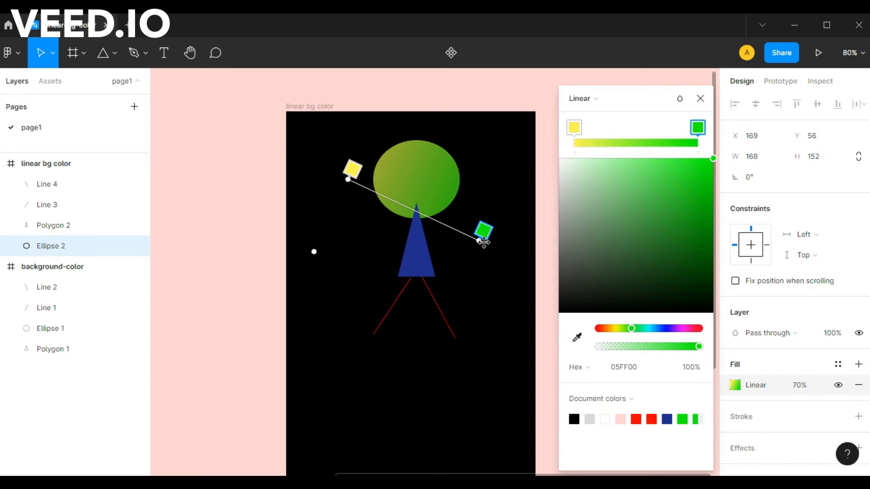
{"action": "left_click_drag", "start_coordinate": [480, 241], "coordinate": [490, 157]}
{"action": "left_click_drag", "start_coordinate": [352, 171], "coordinate": [338, 218]}
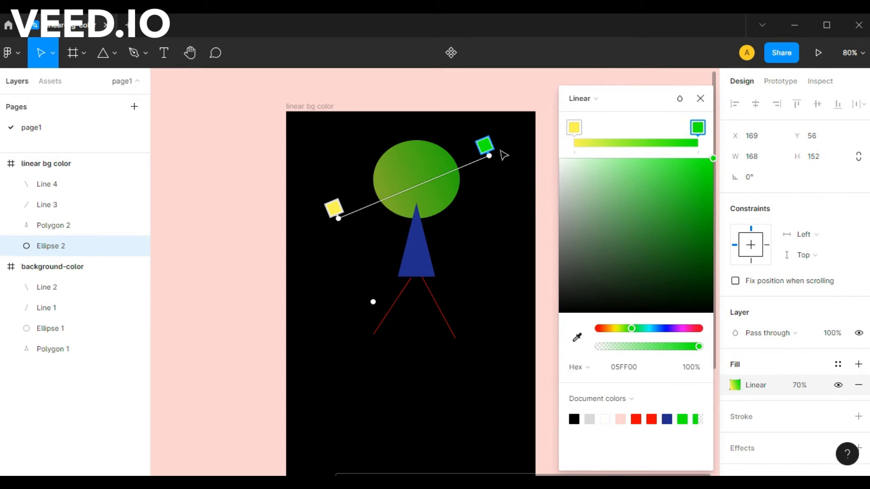
{"action": "left_click", "coordinate": [701, 98]}
{"action": "left_click", "coordinate": [589, 202]}
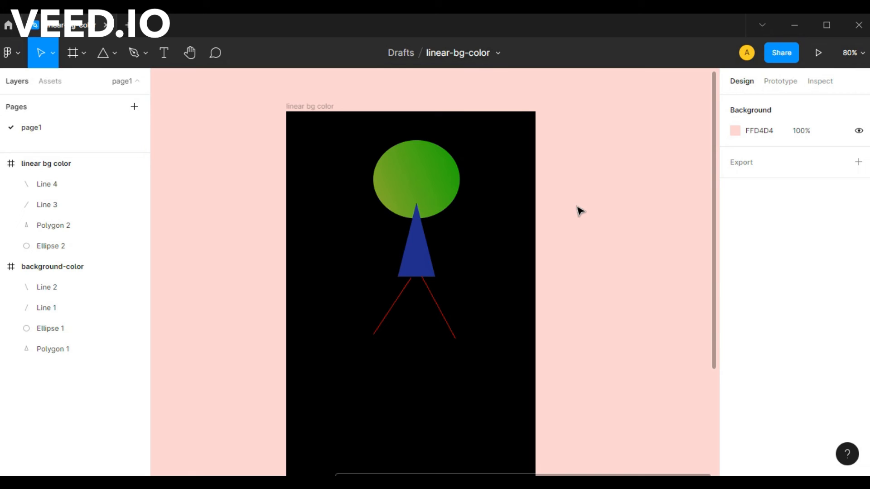
Paste a second copy of the linear gradient fill onto the ellipse
{"action": "left_click", "coordinate": [428, 174]}
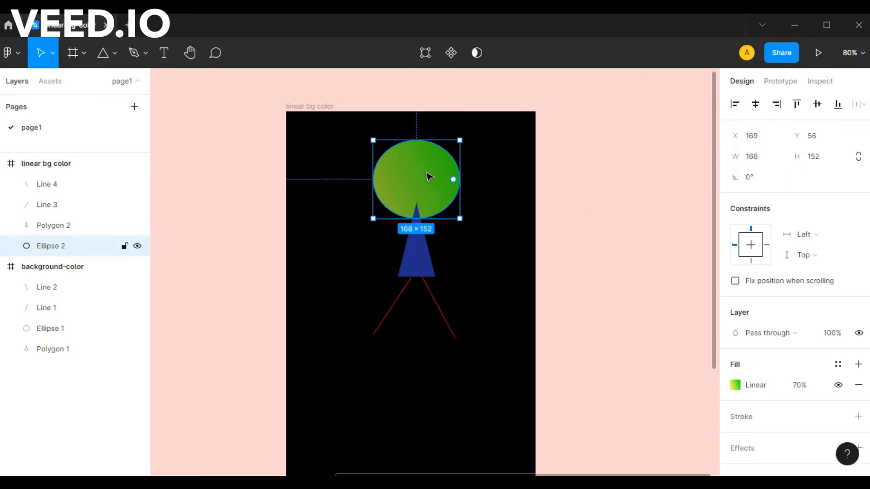
{"action": "left_click", "coordinate": [734, 385]}
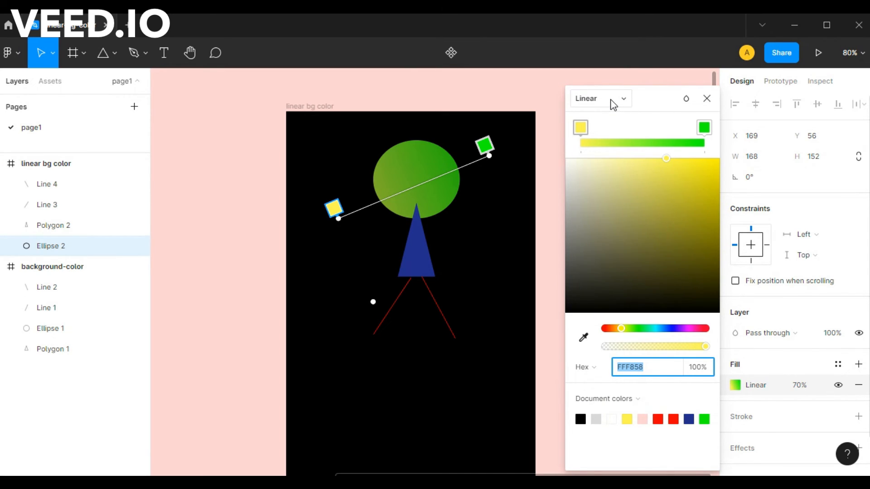
{"action": "left_click", "coordinate": [580, 127]}
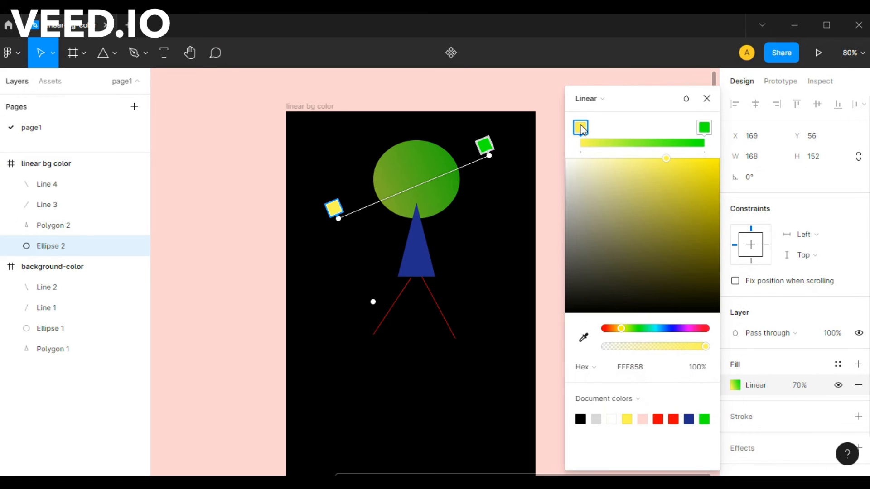
{"action": "key", "text": "ctrl+v"}
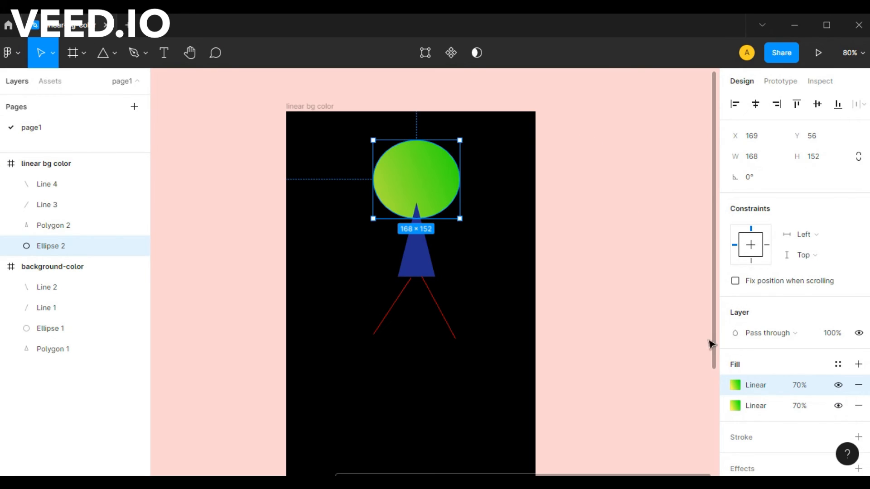
Darken the start stop of the ellipse's upper gradient fill to mustard yellow D2CC33
{"action": "left_click", "coordinate": [734, 385]}
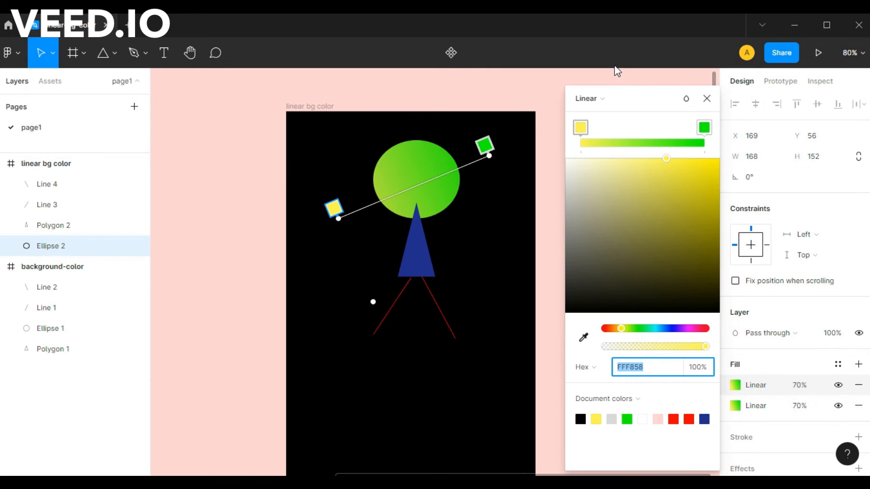
{"action": "left_click", "coordinate": [583, 129]}
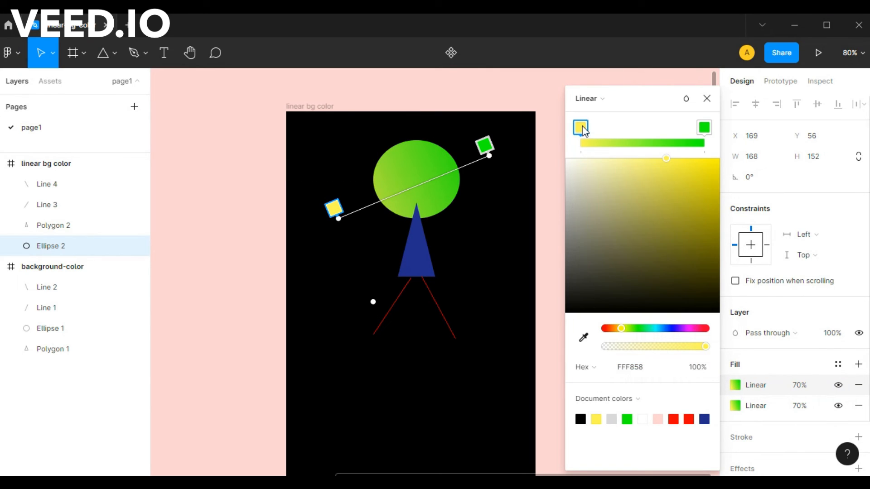
{"action": "left_click_drag", "start_coordinate": [653, 243], "coordinate": [682, 185]}
Set the end stop of the upper gradient fill to muted green 98CB97 at 17% opacity and deselect the ellipse
{"action": "left_click", "coordinate": [704, 127]}
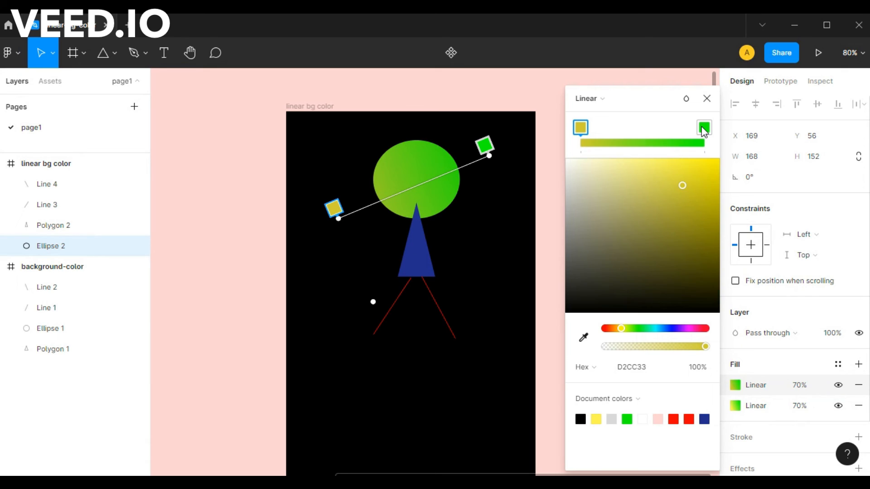
{"action": "left_click_drag", "start_coordinate": [676, 228], "coordinate": [605, 194]}
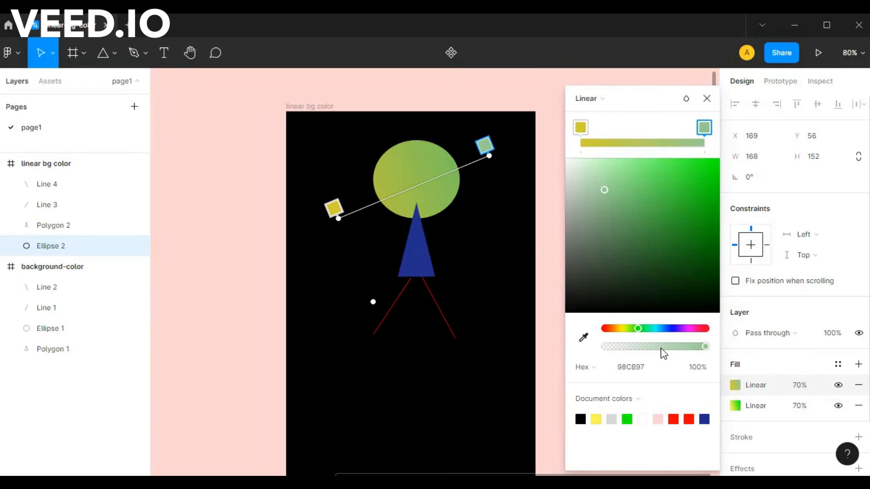
{"action": "left_click_drag", "start_coordinate": [664, 345], "coordinate": [621, 346]}
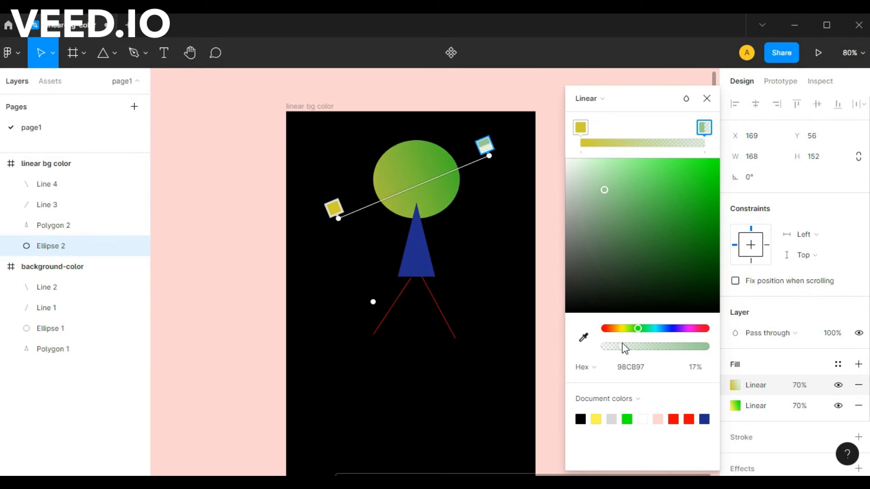
{"action": "left_click", "coordinate": [707, 98]}
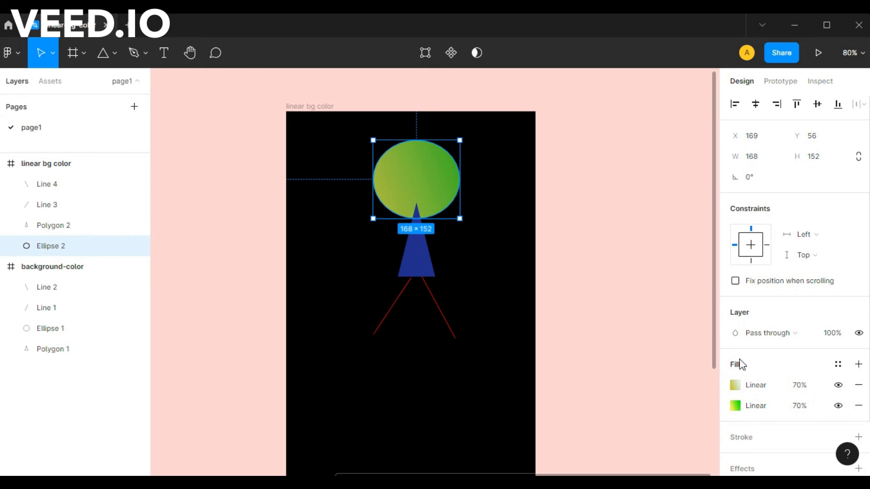
{"action": "left_click", "coordinate": [734, 385]}
{"action": "left_click", "coordinate": [707, 98]}
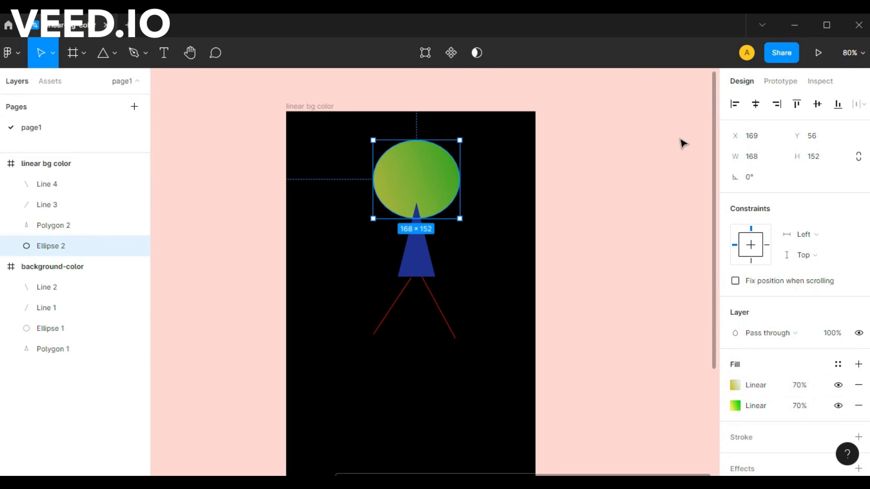
{"action": "left_click", "coordinate": [658, 197]}
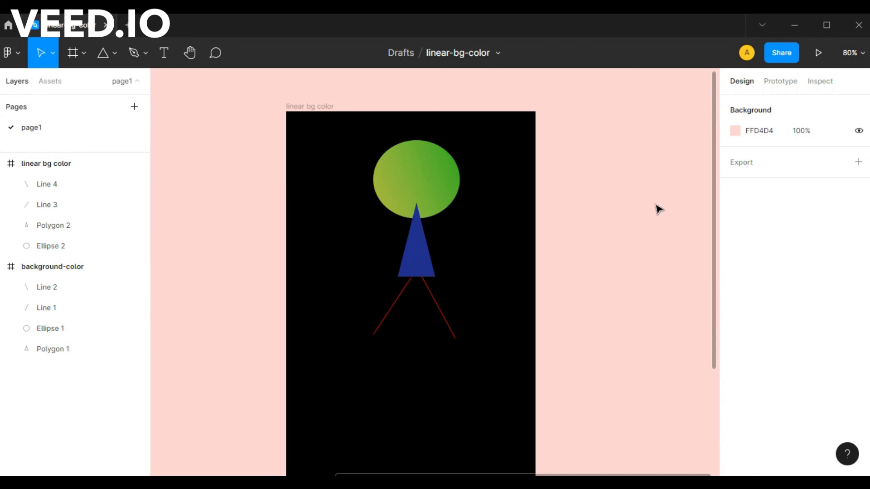